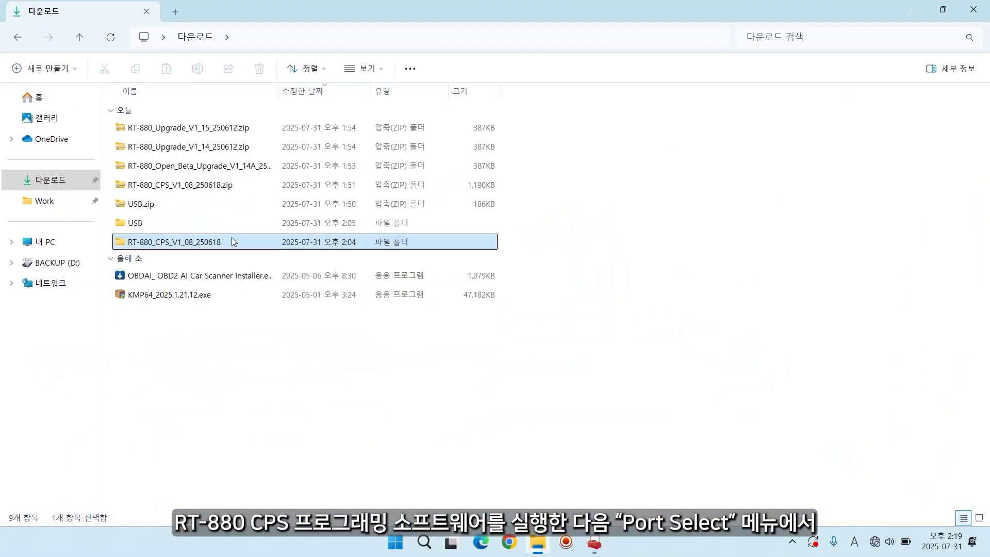
# Launch the RT-880 programming software from the RT-880_CPS_V1_08_250618 folder and set its communication port to COM5
pyautogui.doubleClick(233, 242)
pyautogui.doubleClick(220, 166)
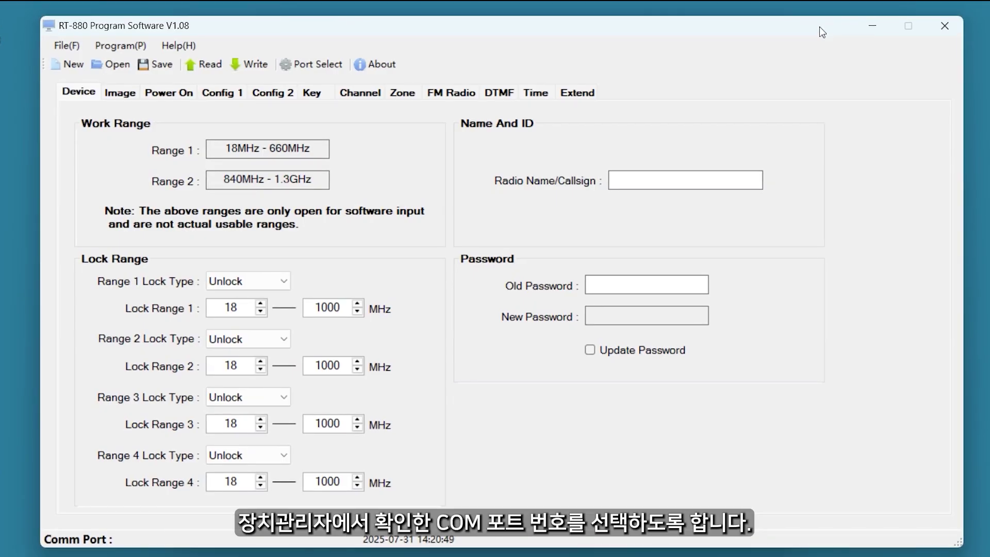
pyautogui.click(312, 64)
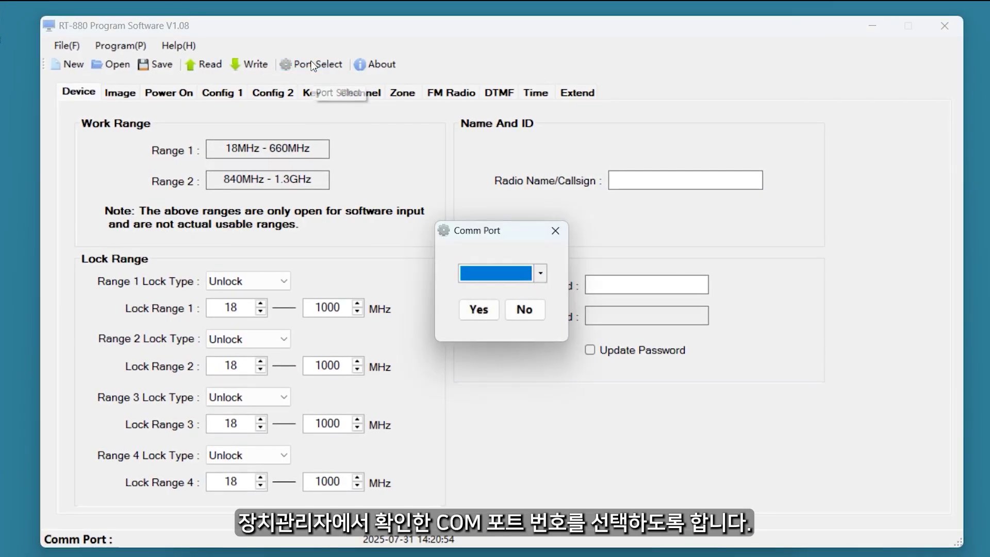
pyautogui.click(548, 276)
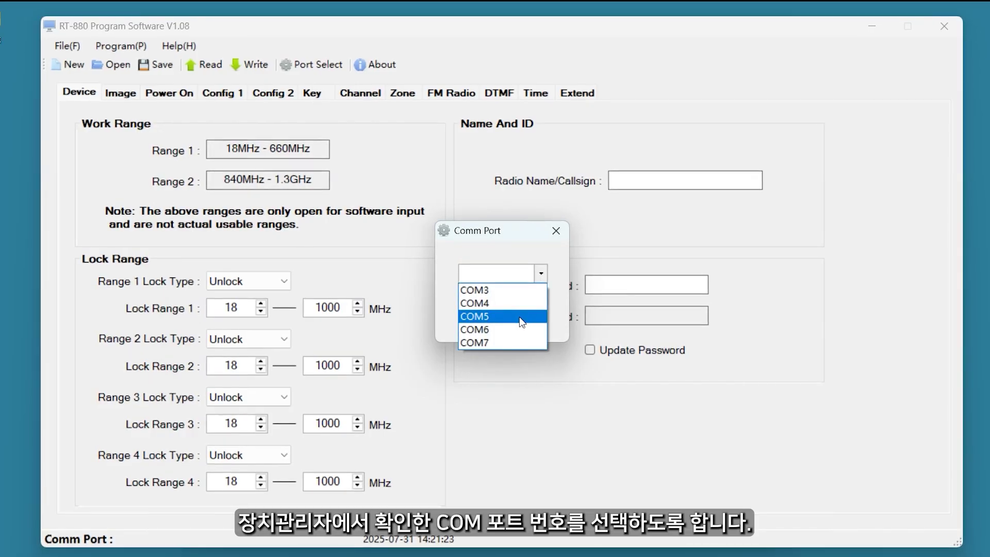
pyautogui.click(519, 316)
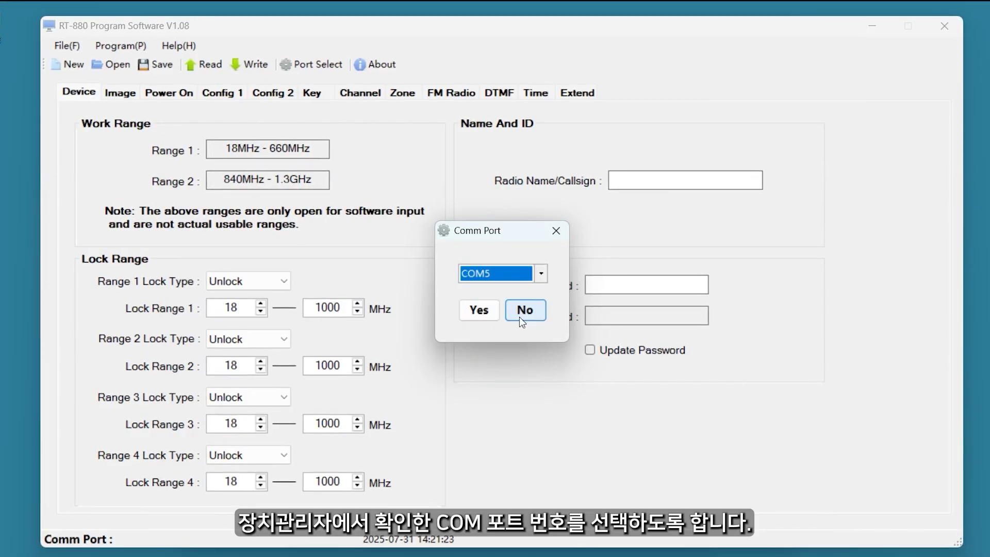
pyautogui.click(471, 314)
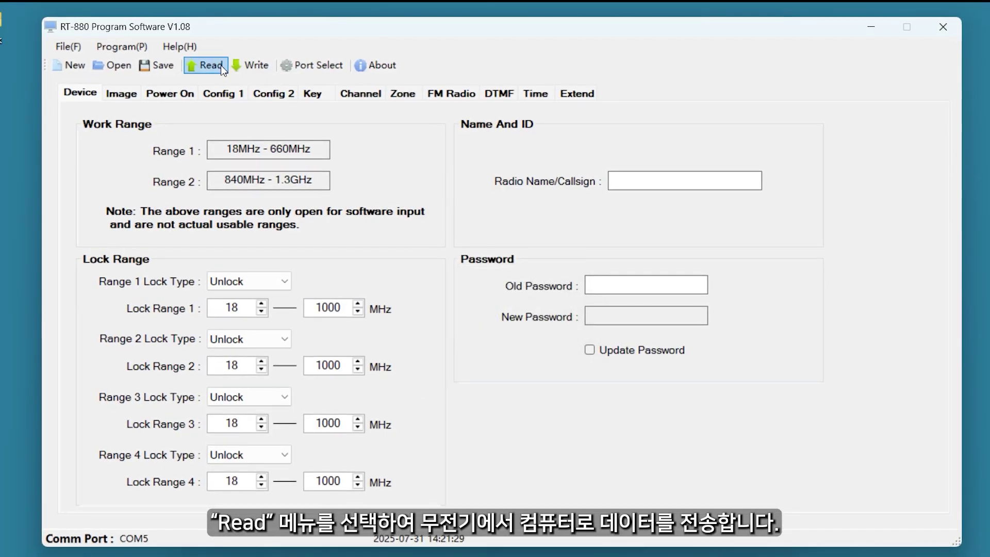
# Read the radio's current data into the programming software
pyautogui.click(221, 65)
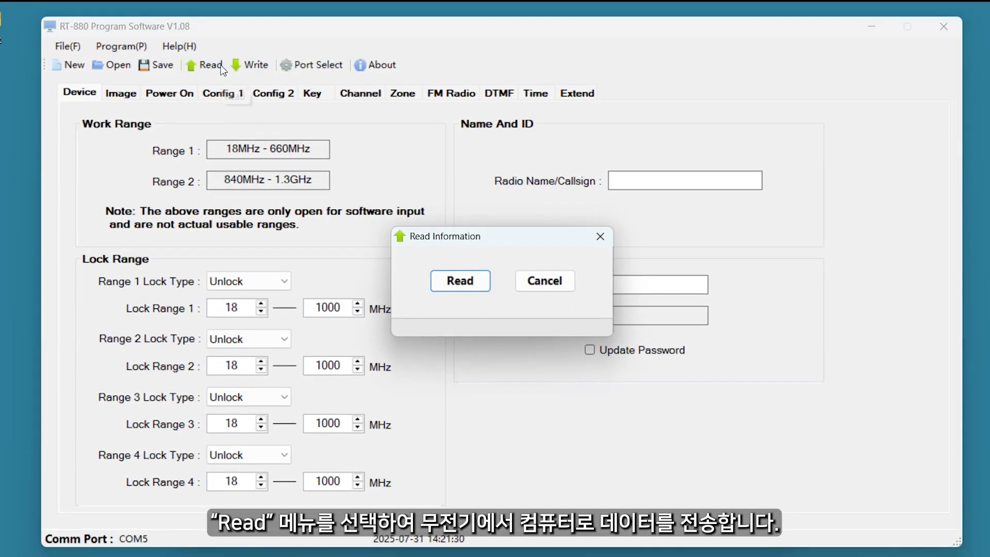
pyautogui.click(449, 288)
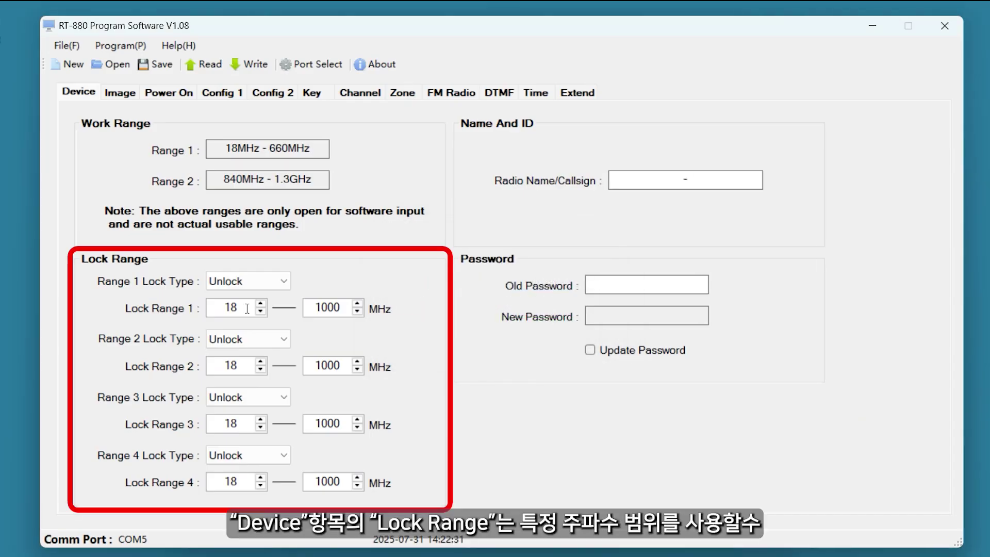
# Set Lock Range 1 in the device settings to 108–136 MHz
pyautogui.doubleClick(247, 309)
pyautogui.press('BackSpace')
pyautogui.write('108')
pyautogui.click(342, 307)
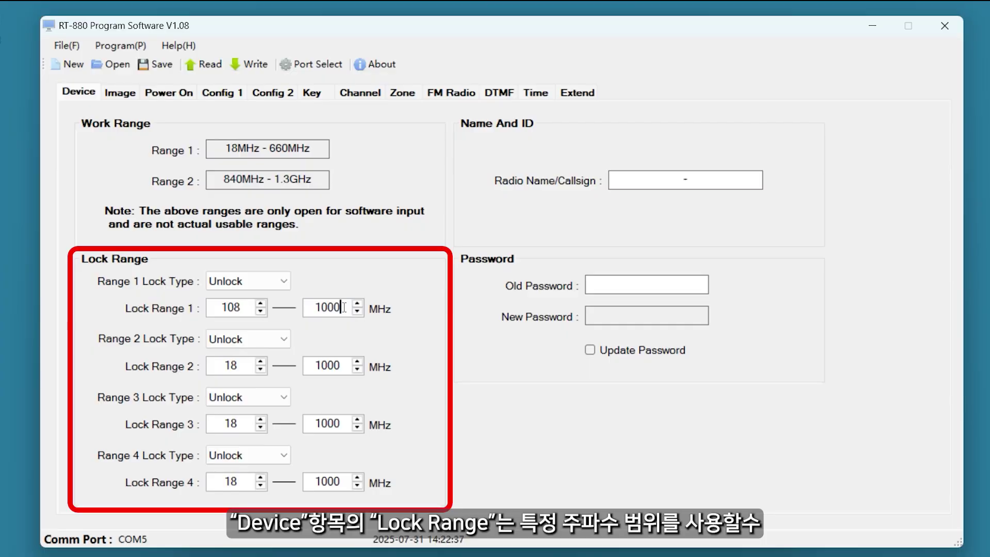
pyautogui.press('BackSpace')
pyautogui.press('BackSpace')
pyautogui.press('BackSpace')
pyautogui.write('36')
# Try the RX Only lock type for Range 1
pyautogui.click(278, 279)
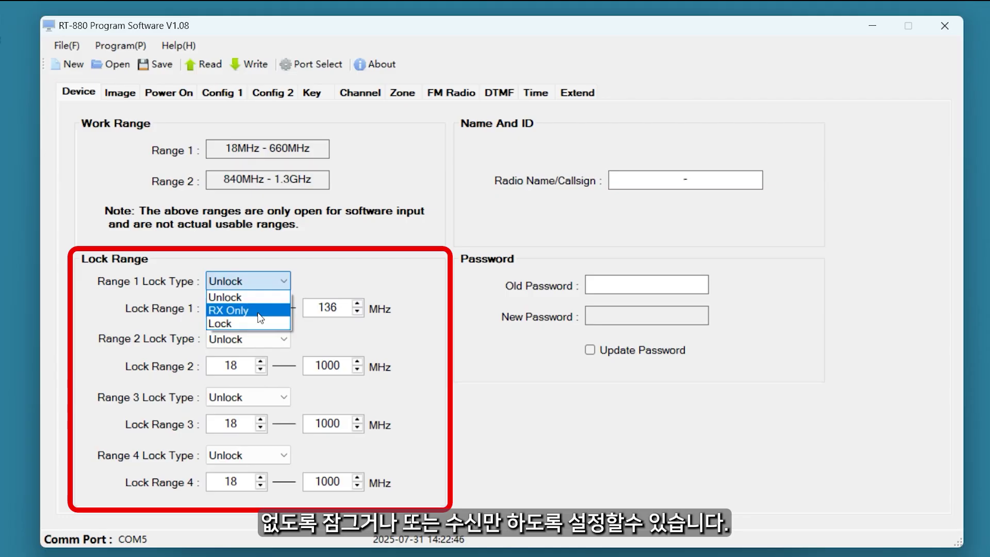
pyautogui.click(260, 311)
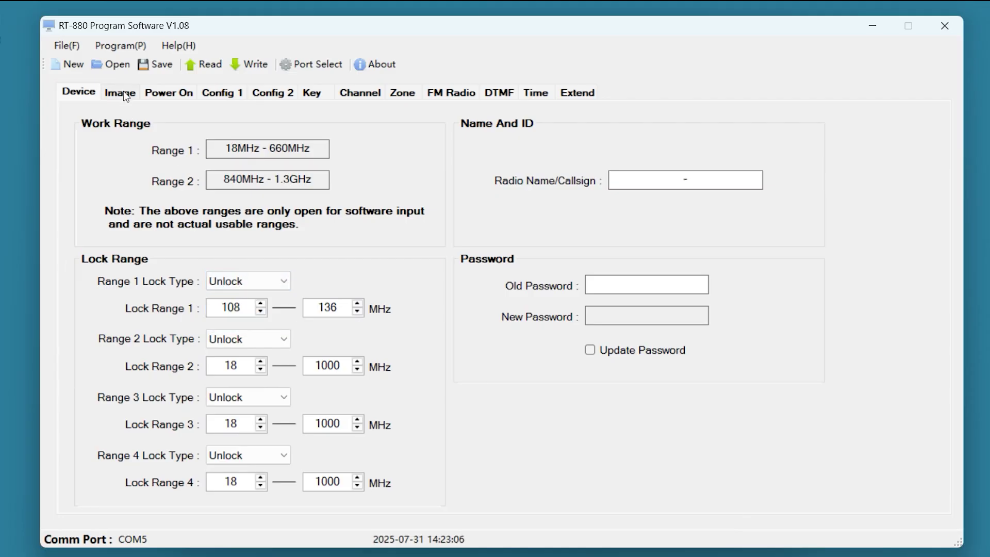
# Review the startup image, power-on, Config 1, Config 2, key assignment, channel and zone settings in turn
pyautogui.click(122, 93)
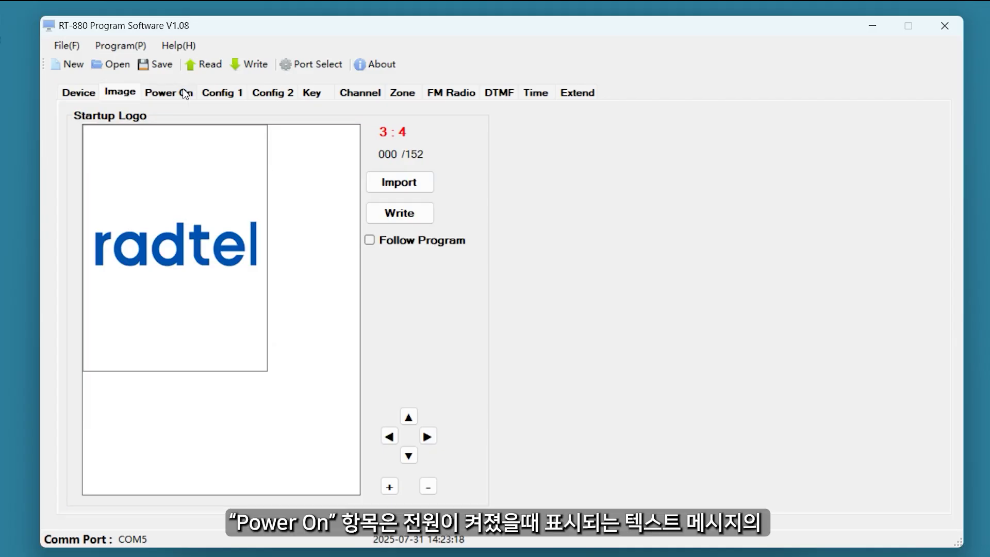
pyautogui.click(183, 90)
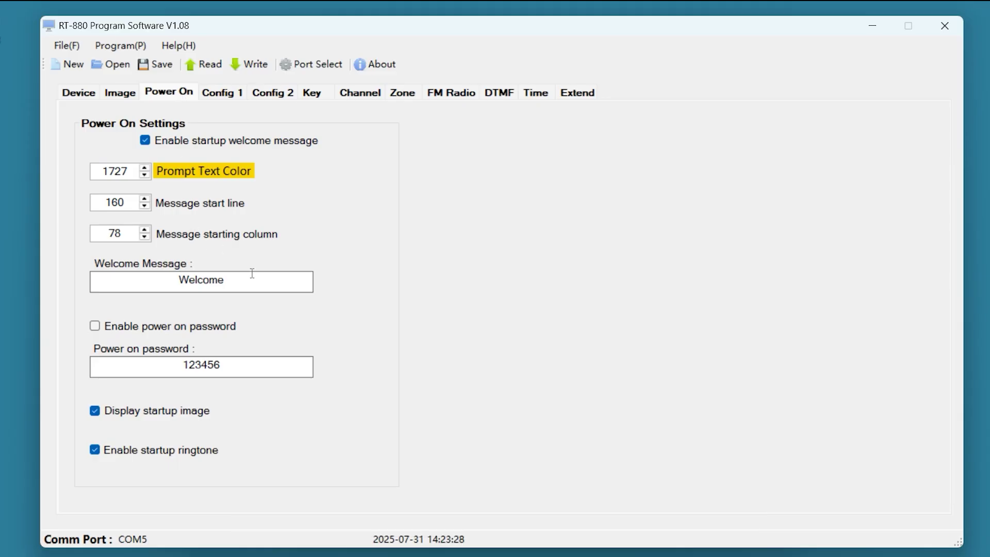
pyautogui.click(233, 96)
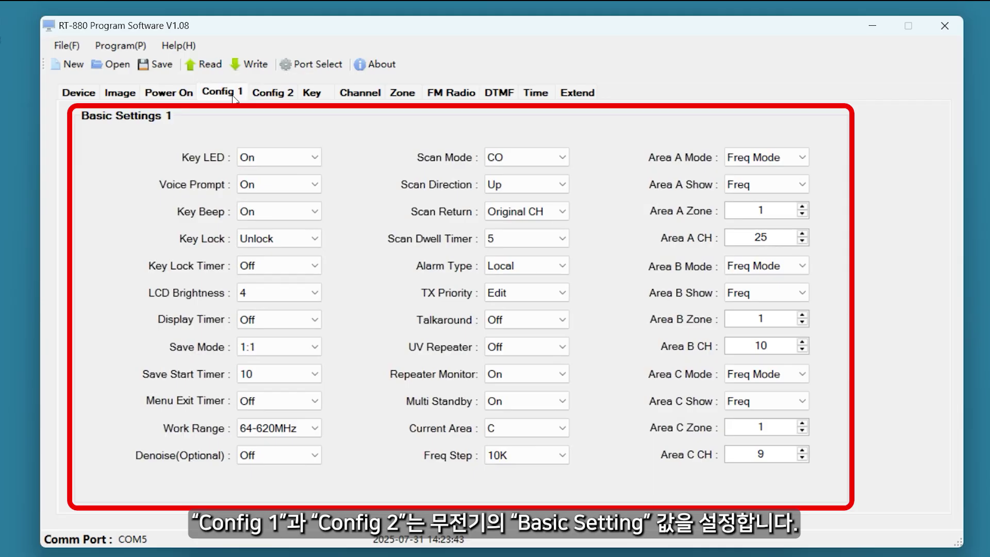
pyautogui.click(284, 94)
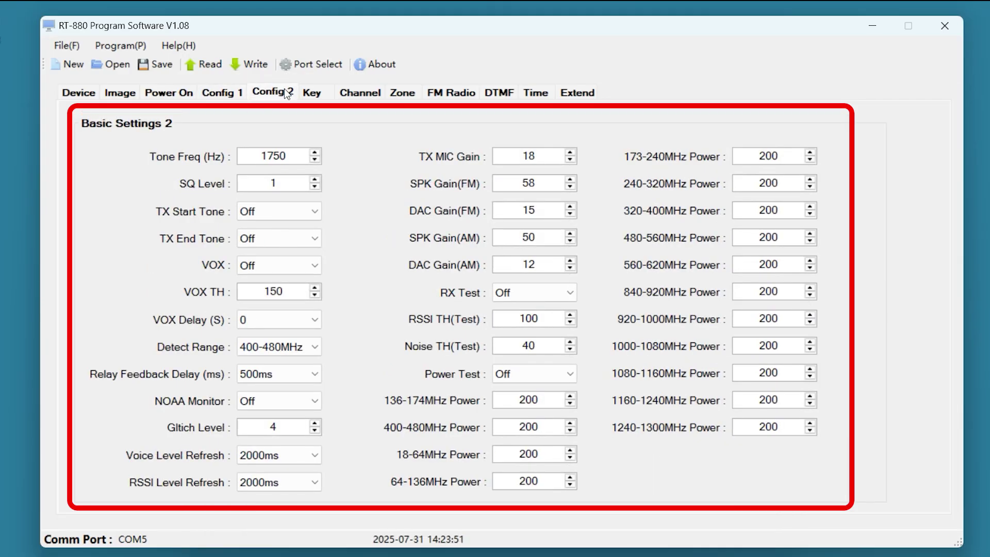
pyautogui.click(316, 95)
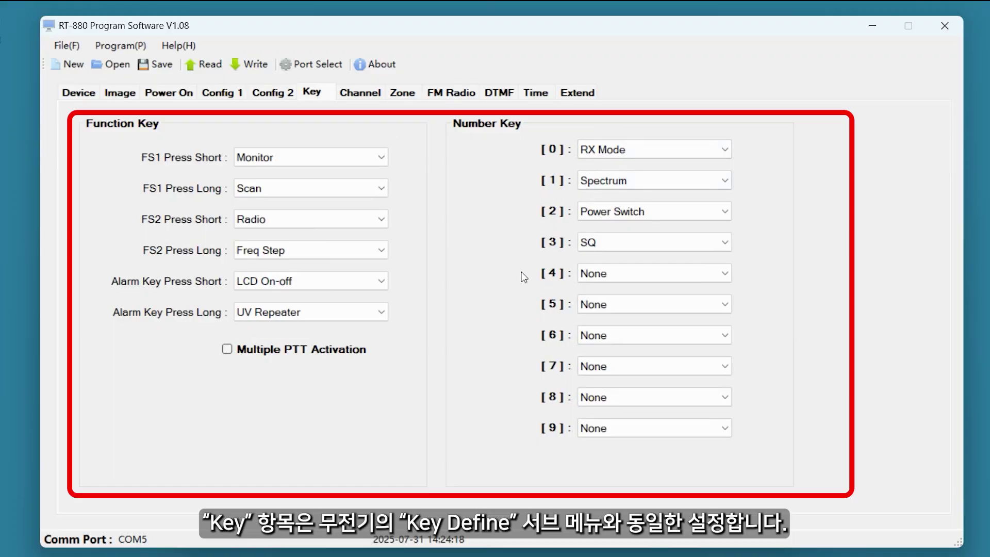
pyautogui.click(370, 92)
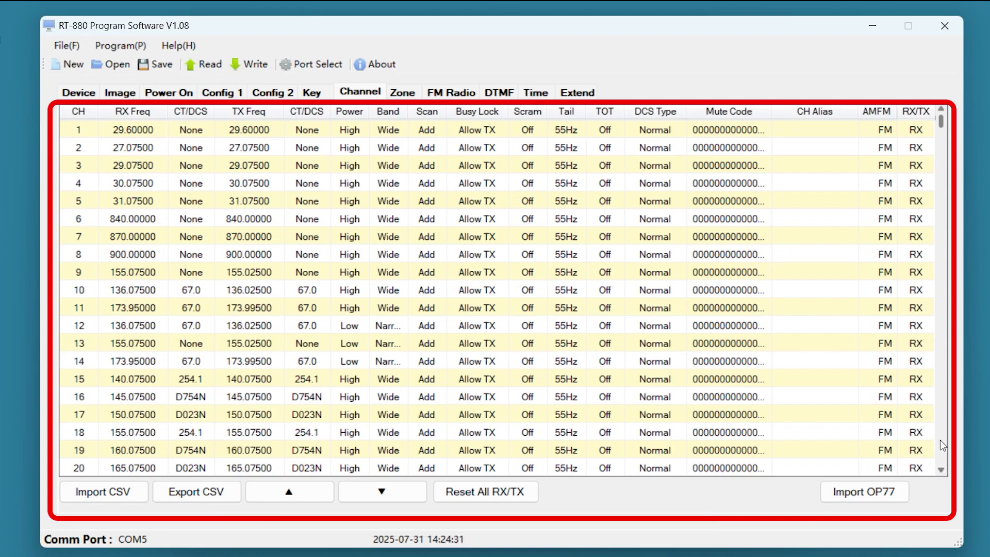
pyautogui.click(404, 94)
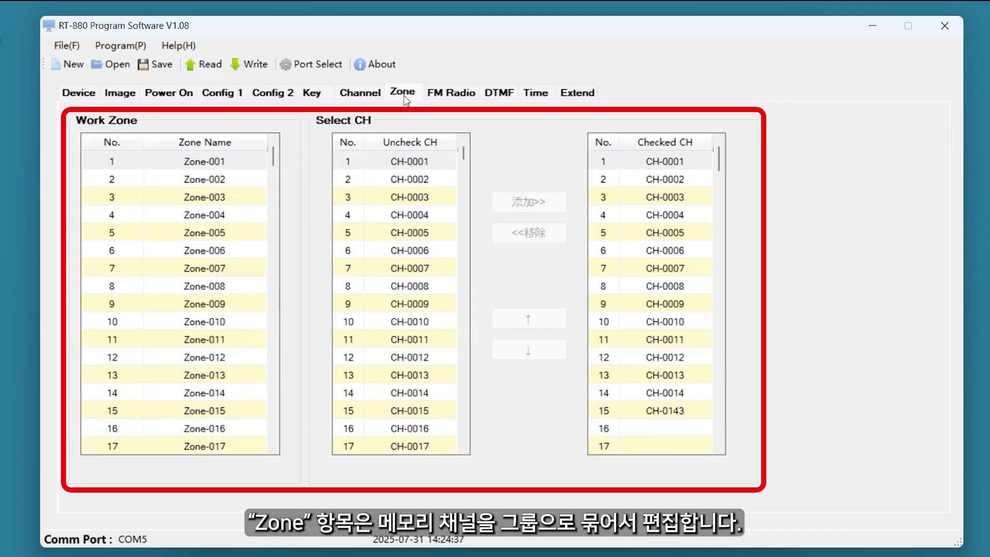
# Create FM Radio memory channel 7 with range 2.0-30.0 MHz, USB demodulation and frequency 7.074
pyautogui.click(454, 94)
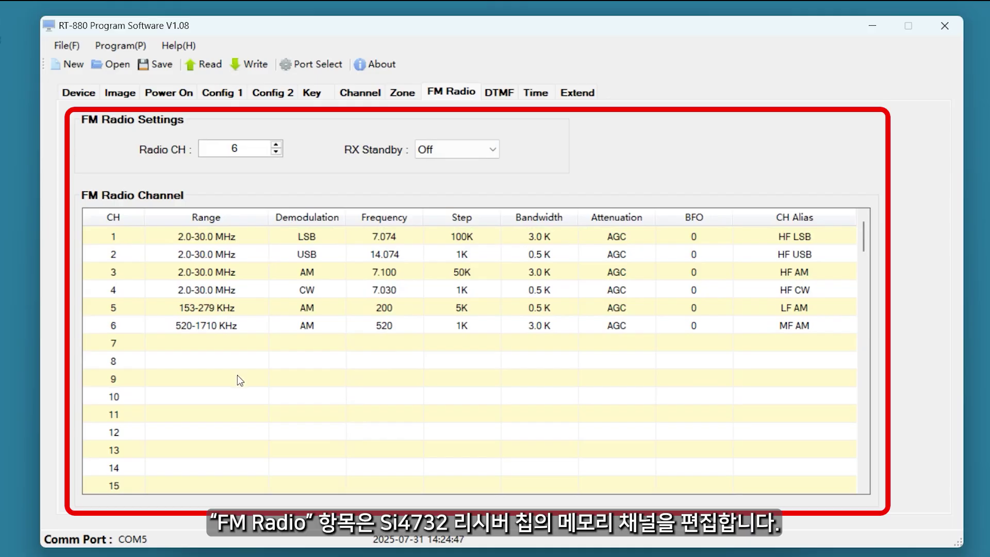
pyautogui.click(192, 339)
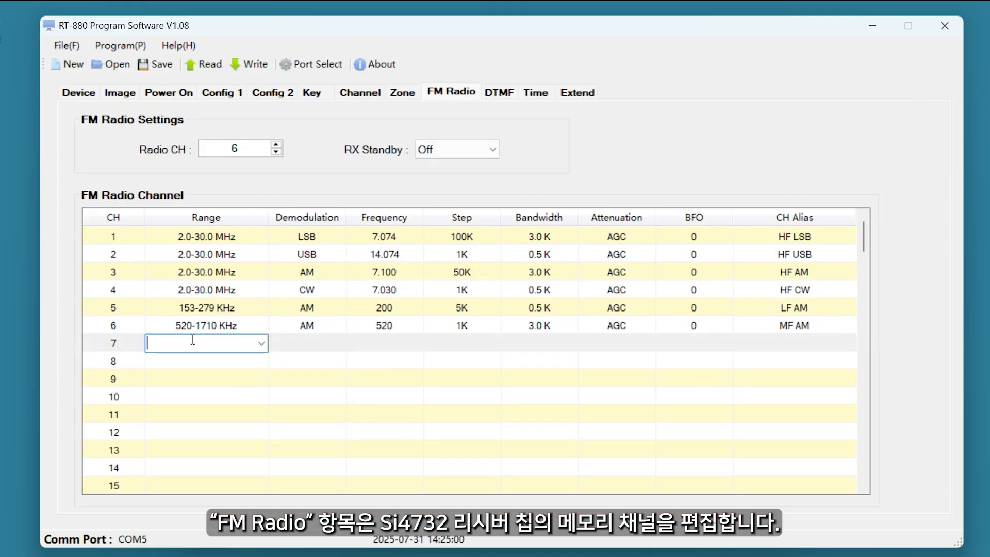
pyautogui.write('2.0-30.0 MHz')
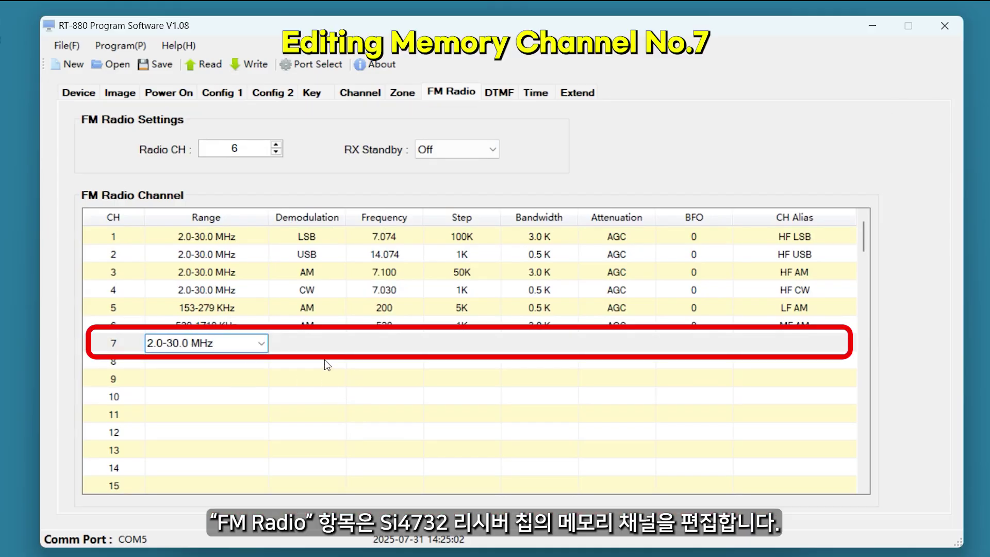
pyautogui.click(330, 341)
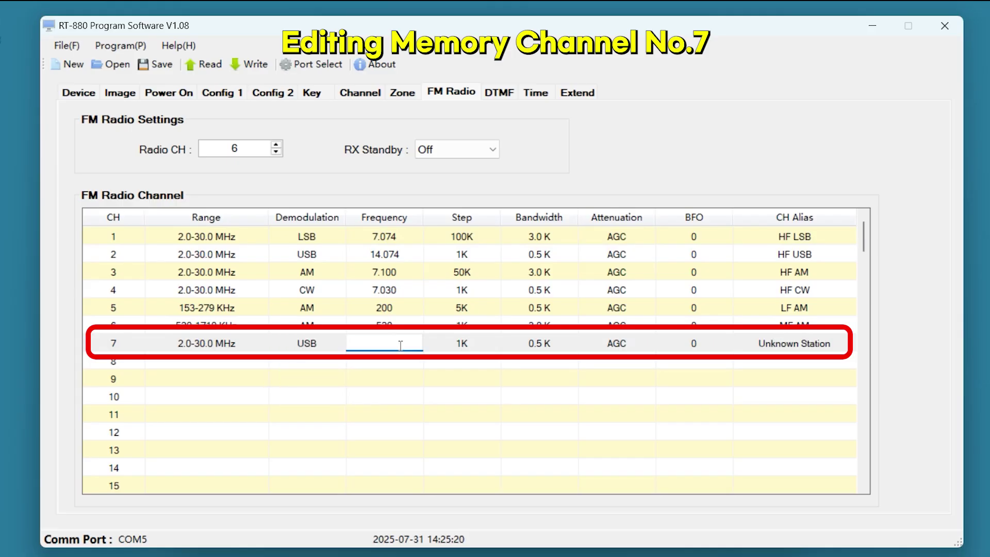
pyautogui.write('7.074')
# Set FM Radio channel 7's step to 1K and its bandwidth to 1.0 K
pyautogui.click(484, 341)
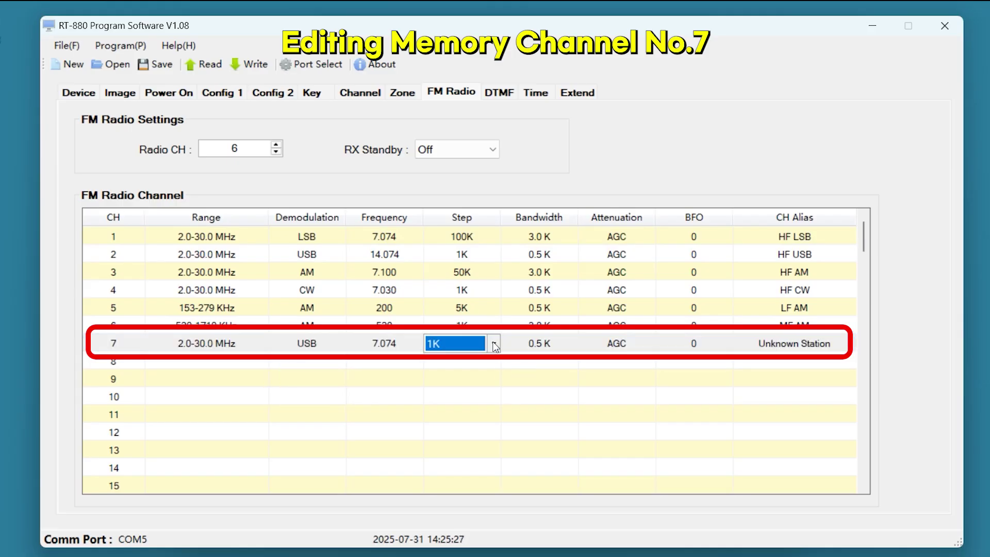
pyautogui.click(484, 342)
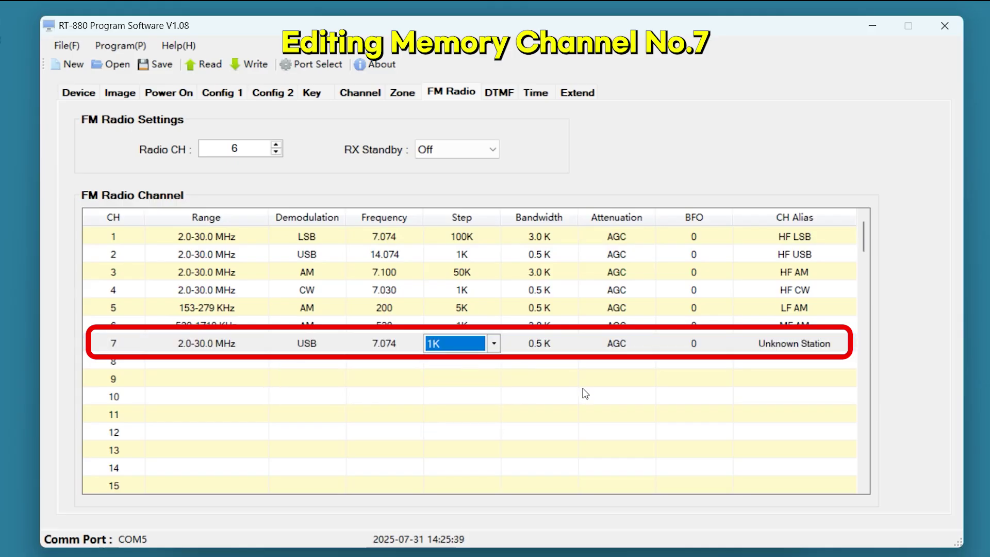
pyautogui.click(559, 344)
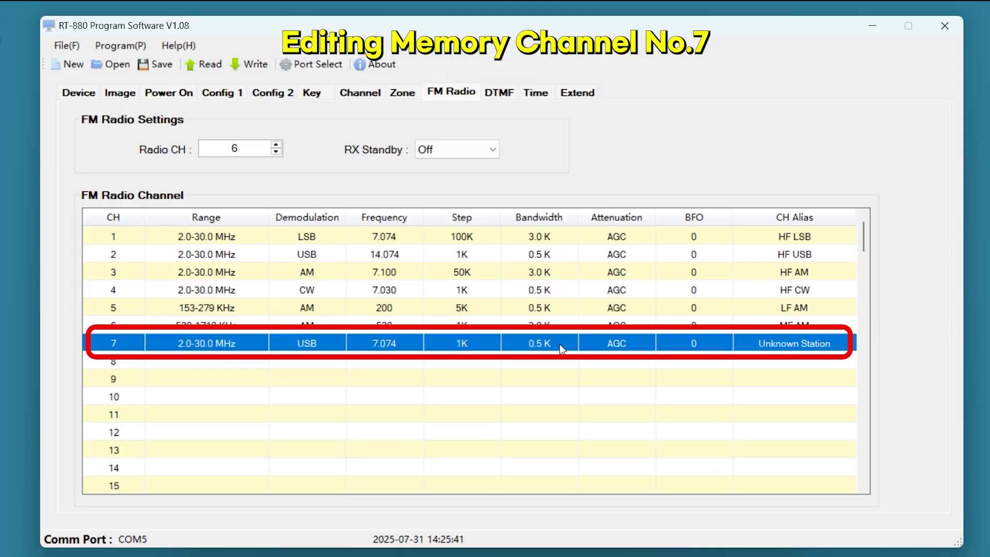
pyautogui.click(559, 345)
pyautogui.click(571, 343)
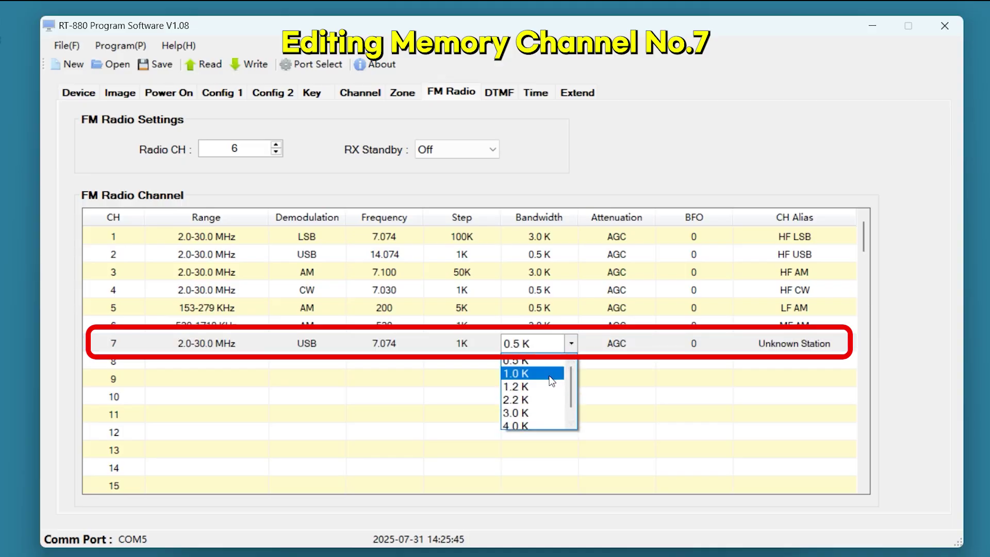
pyautogui.click(531, 373)
# Name FM Radio channel 7 with the alias HF FT8
pyautogui.click(820, 342)
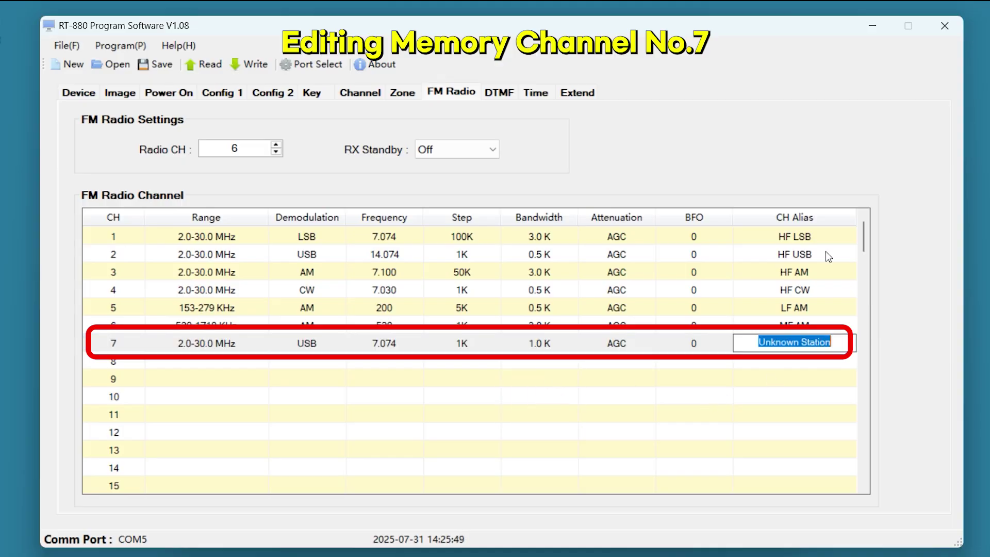
pyautogui.write('HF FT8')
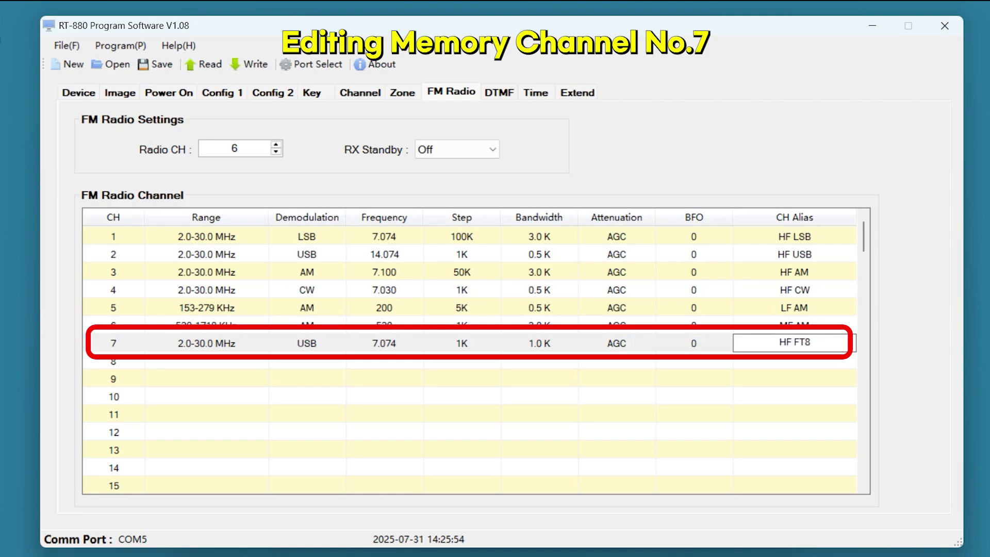
pyautogui.press('Return')
# Review the DTMF settings and codes, the automatic power timers, and the extended GPS settings
pyautogui.click(511, 94)
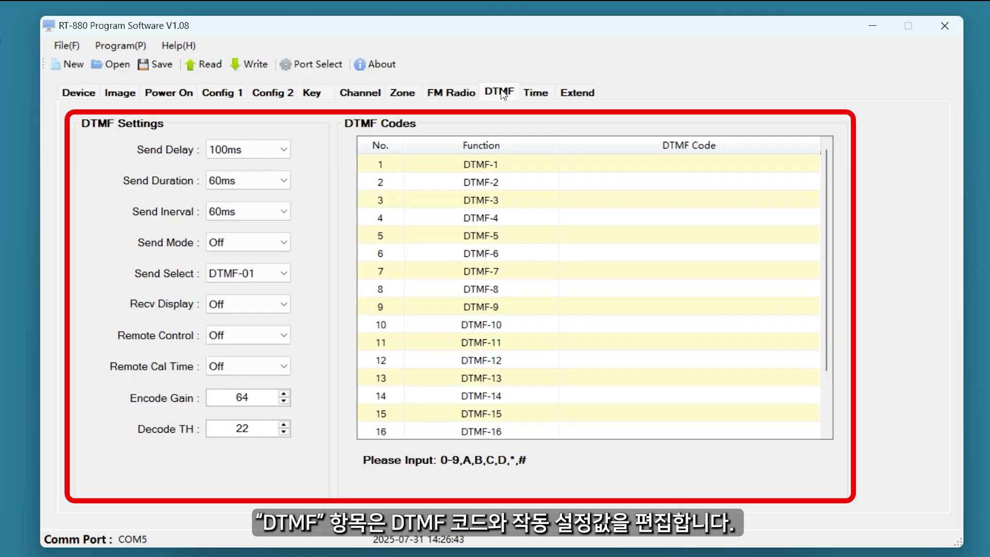
pyautogui.click(548, 95)
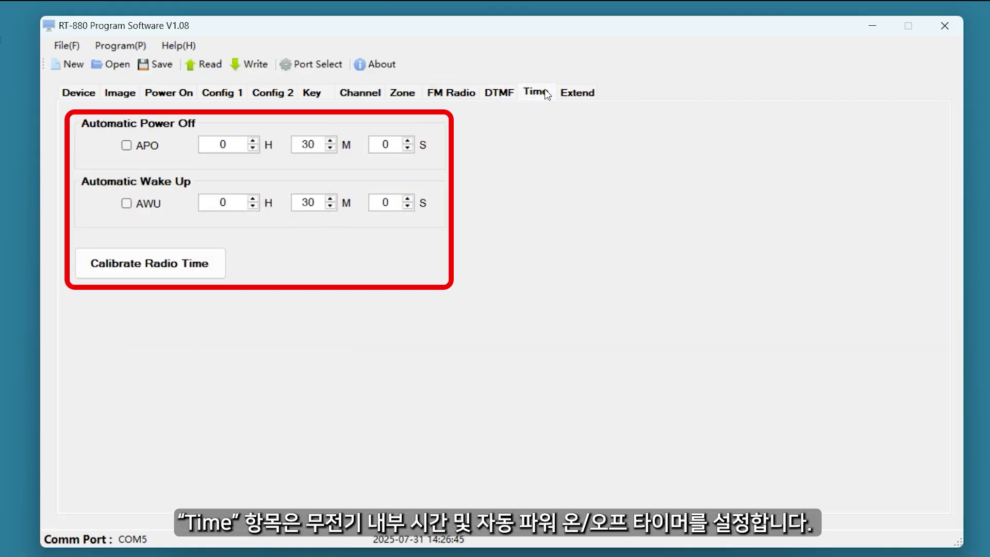
pyautogui.click(586, 93)
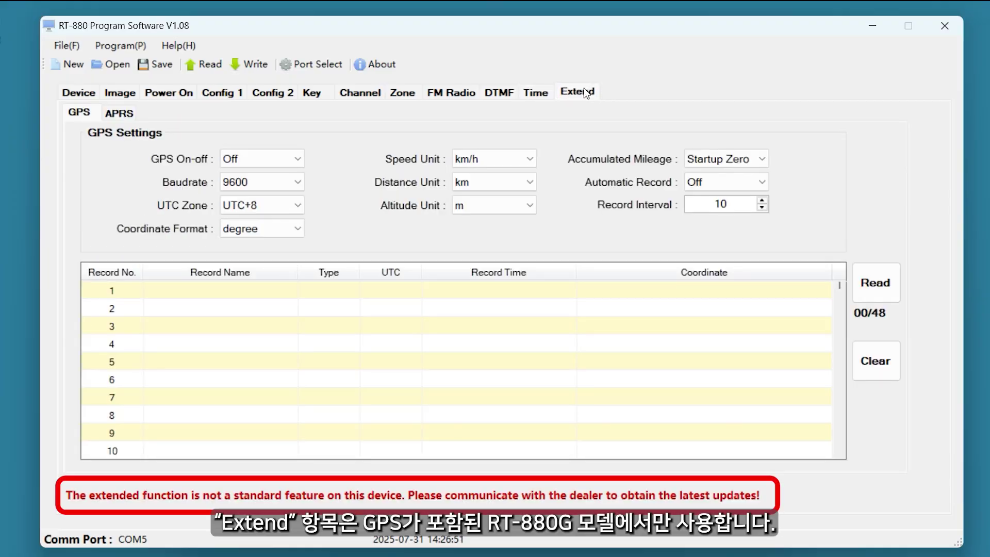
# Write the edited configuration from the software to the radio
pyautogui.click(264, 67)
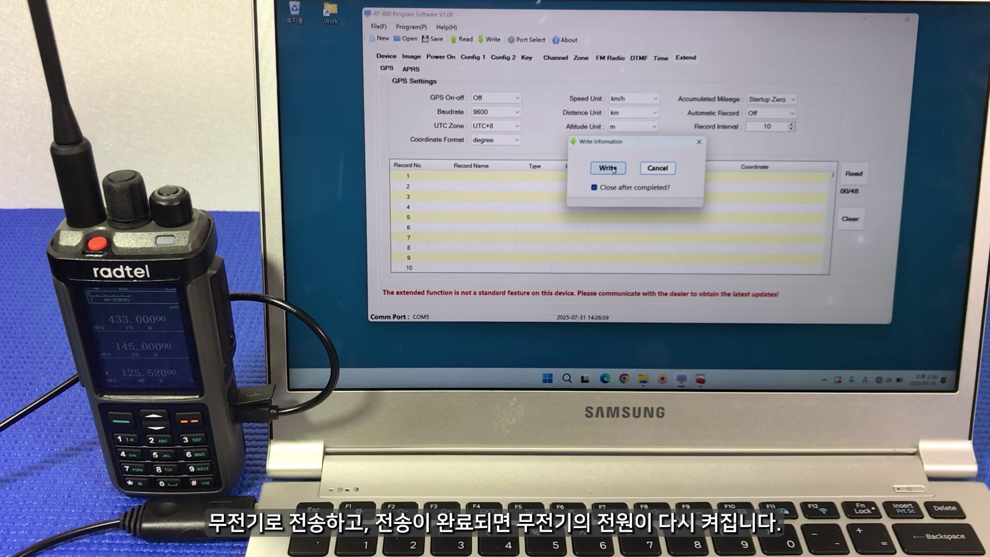
pyautogui.click(472, 295)
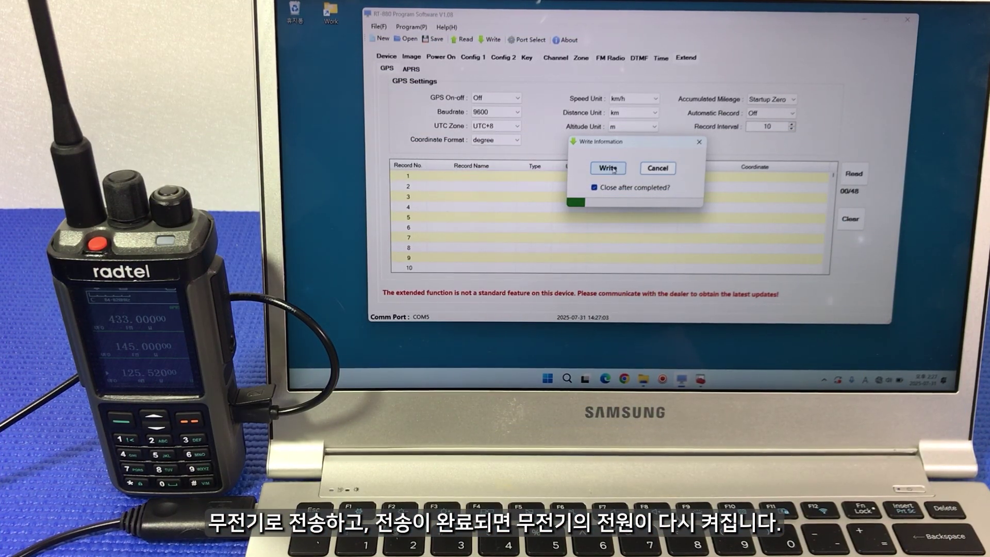